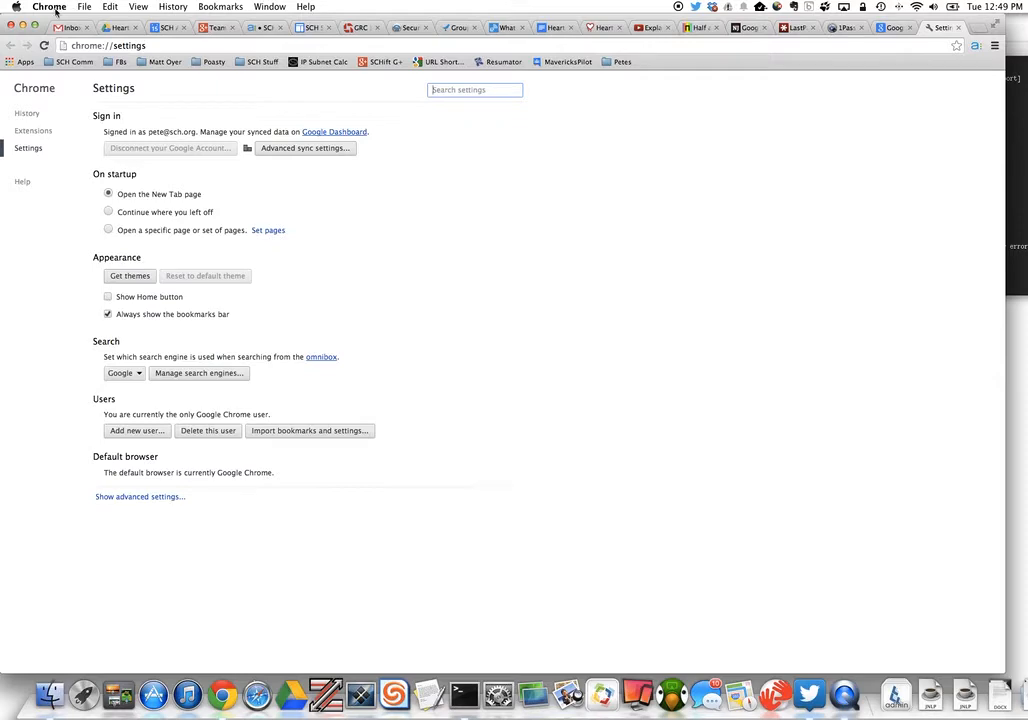
# Step: Check the server certificate revocation option under HTTPS/SSL in the advanced settings, and minimize the Chrome window
pyautogui.click(160, 498)
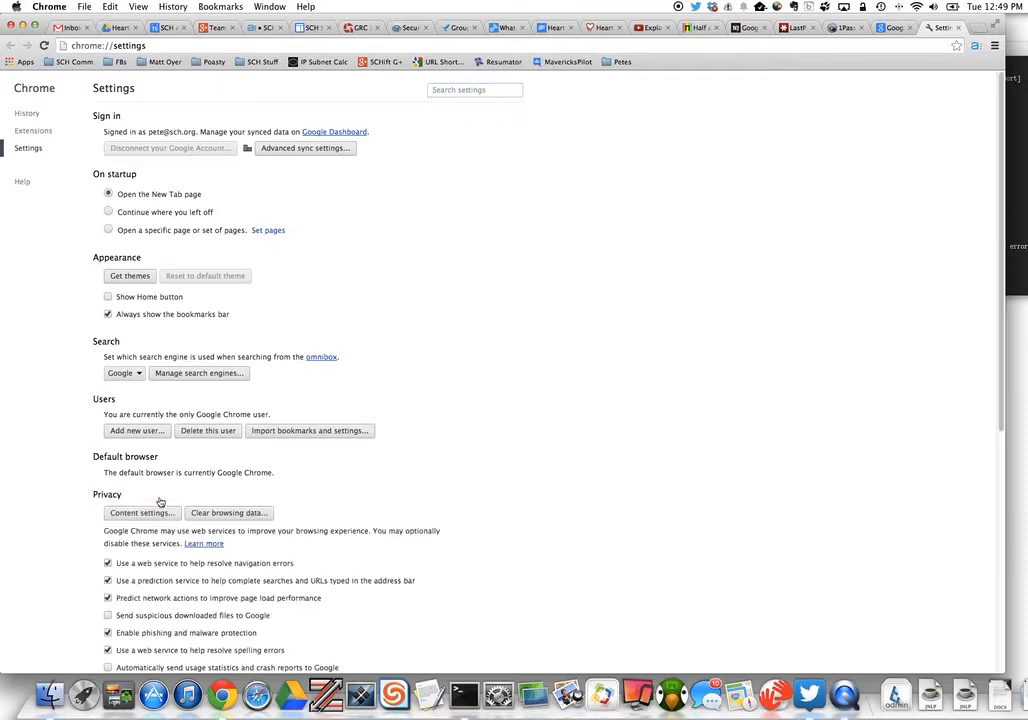
pyautogui.scroll(-10, 581, 488)
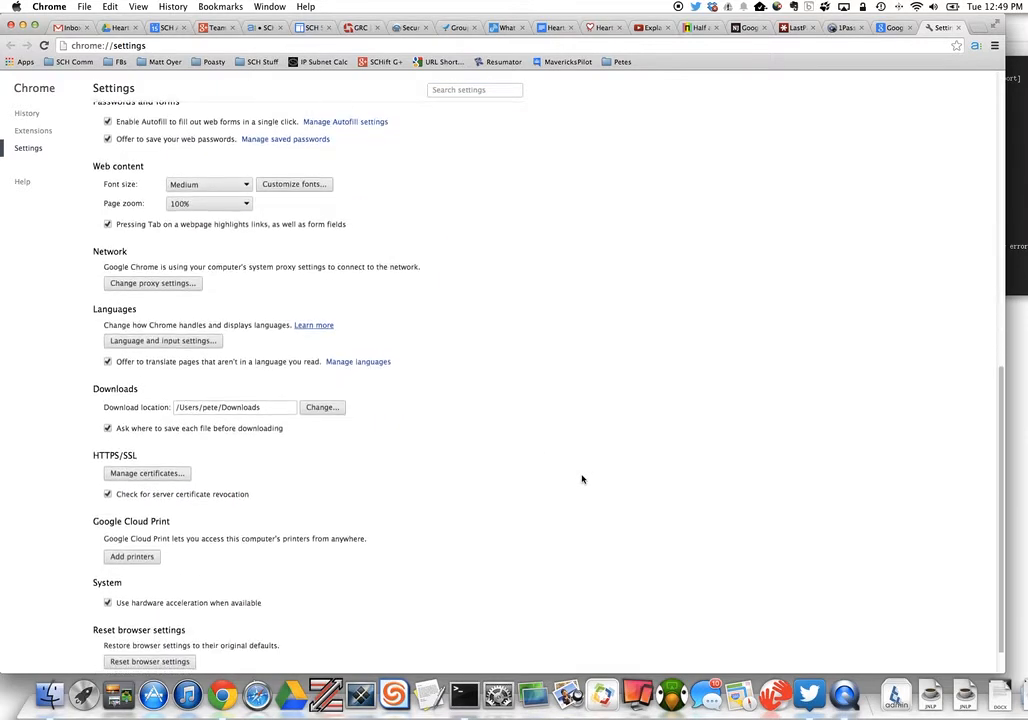
pyautogui.scroll(-2, 582, 479)
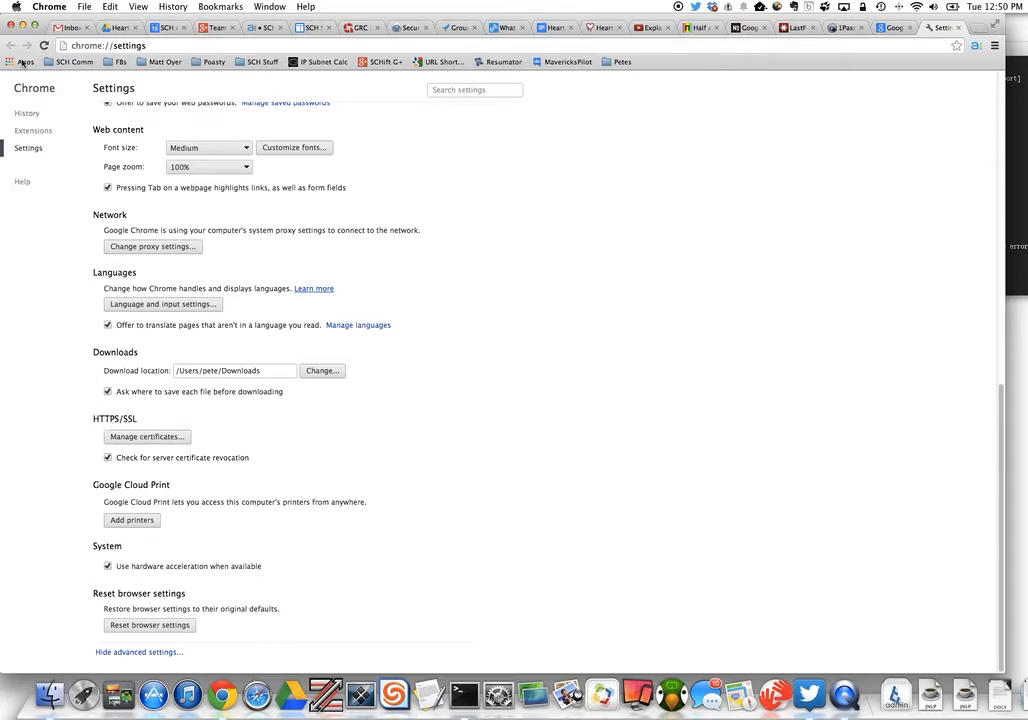
pyautogui.click(23, 27)
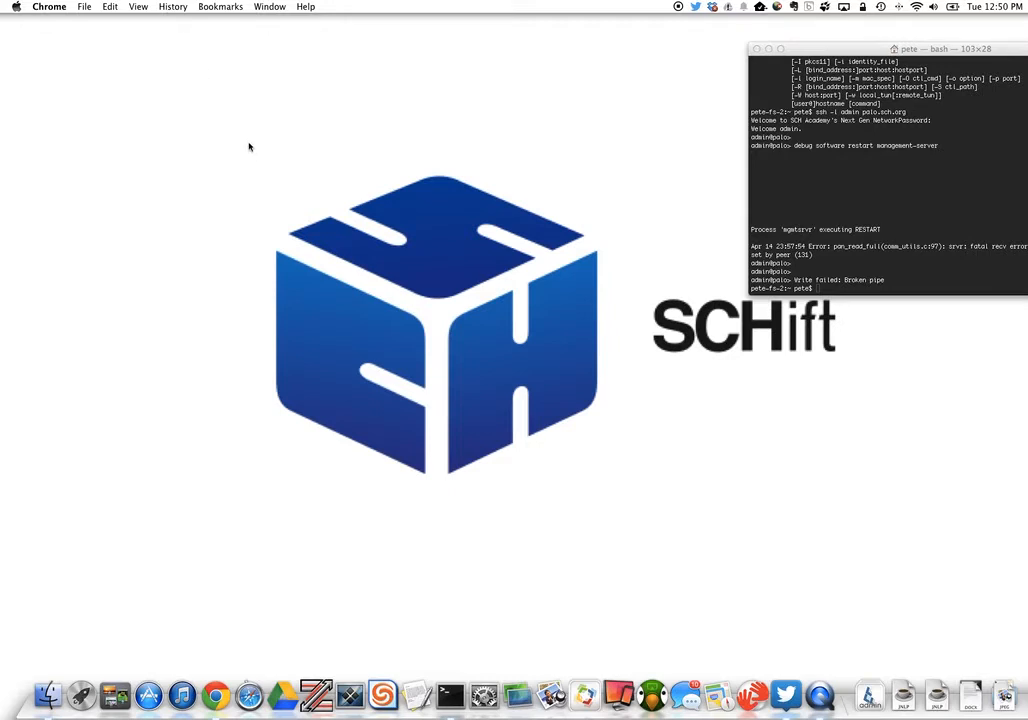
# Step: Search the Mac for "keychain" and open Keychain Access
pyautogui.press('super+space')
pyautogui.write('quickti')
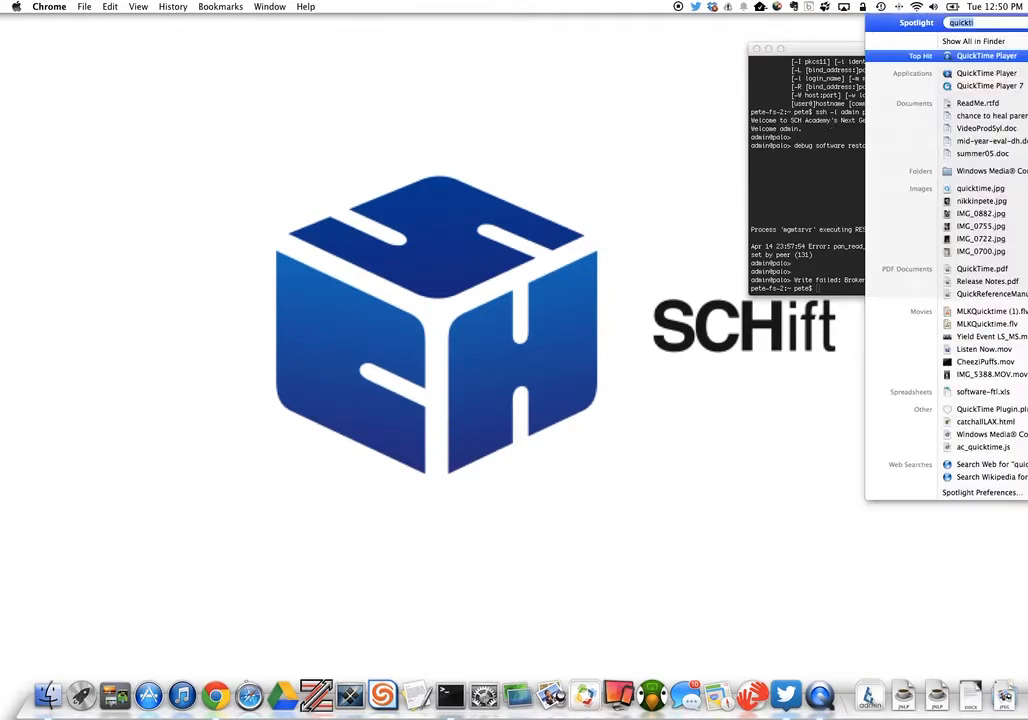
pyautogui.press('BackSpace')
pyautogui.press('BackSpace')
pyautogui.press('BackSpace')
pyautogui.press('BackSpace')
pyautogui.press('BackSpace')
pyautogui.press('BackSpace')
pyautogui.press('BackSpace')
pyautogui.write('keychain')
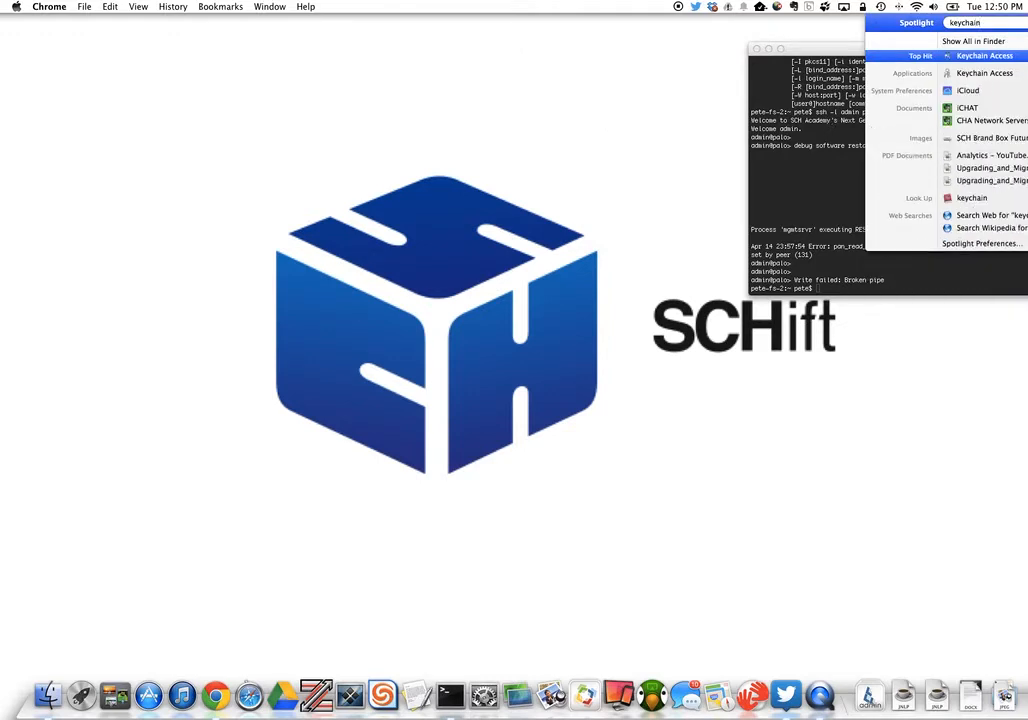
pyautogui.click(983, 57)
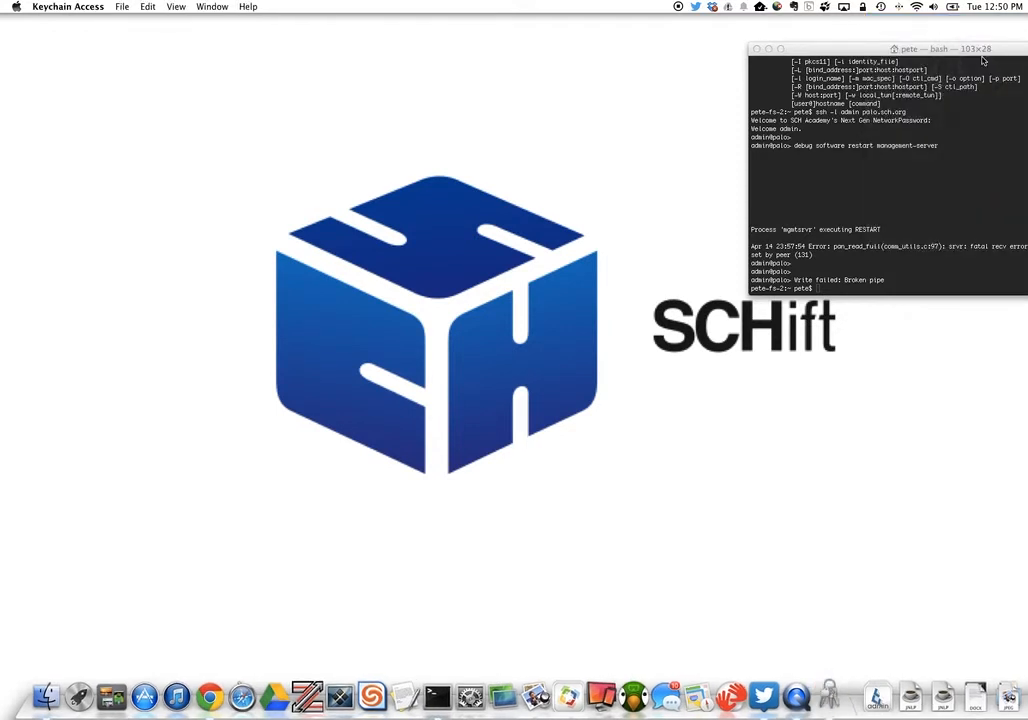
# Step: Show the certificate preferences of Keychain Access and move the preferences window over the main window
pyautogui.click(88, 8)
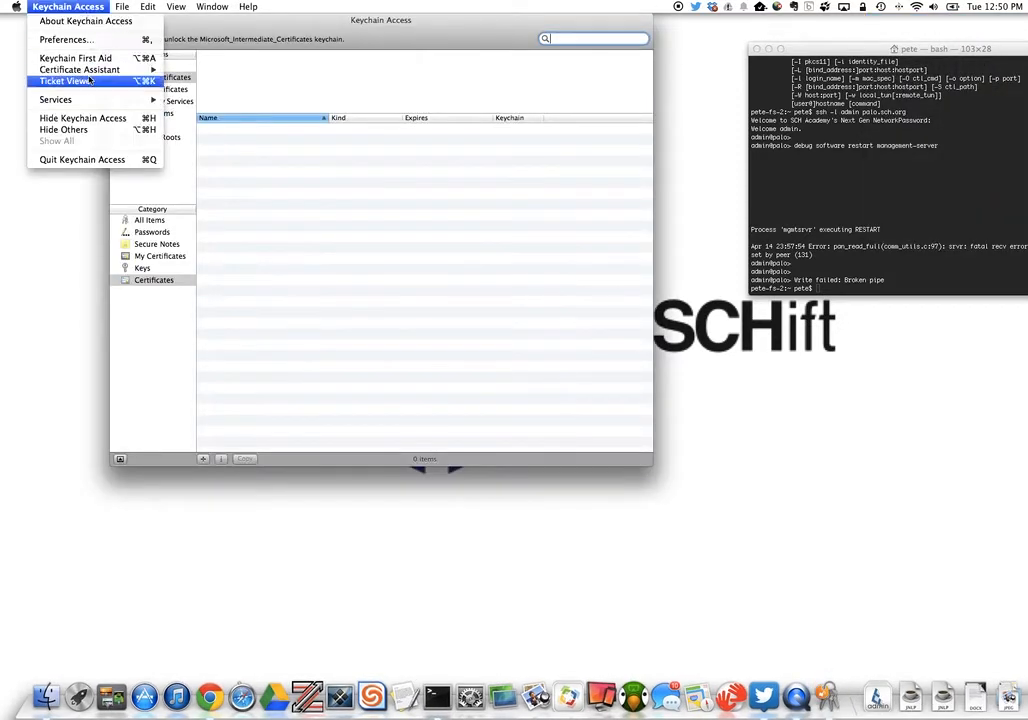
pyautogui.click(88, 40)
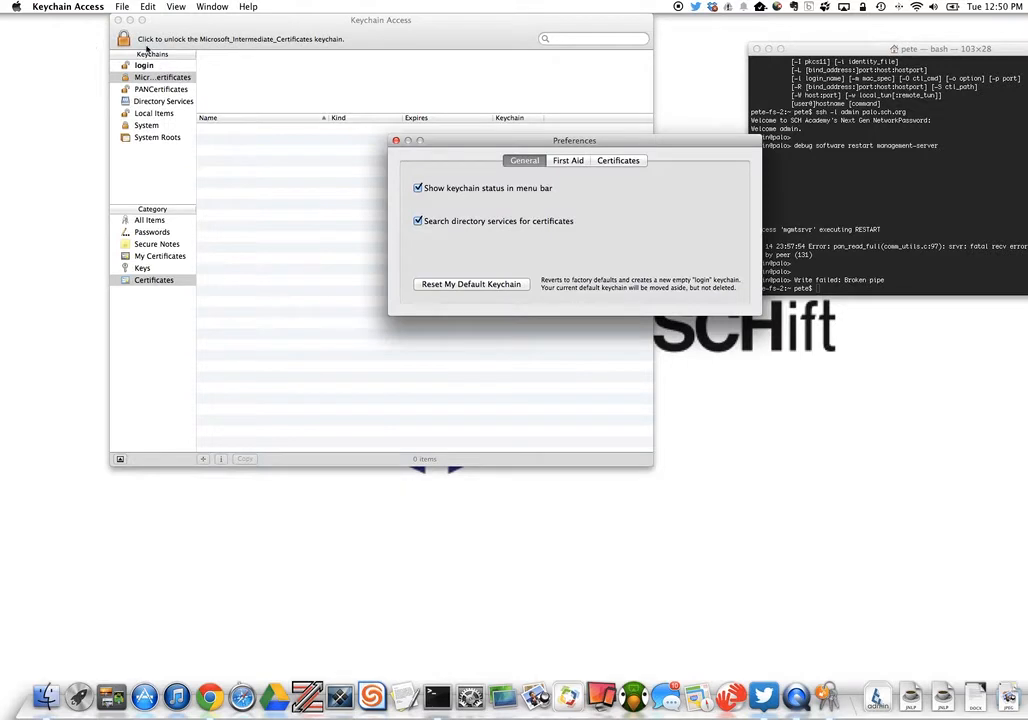
pyautogui.click(621, 162)
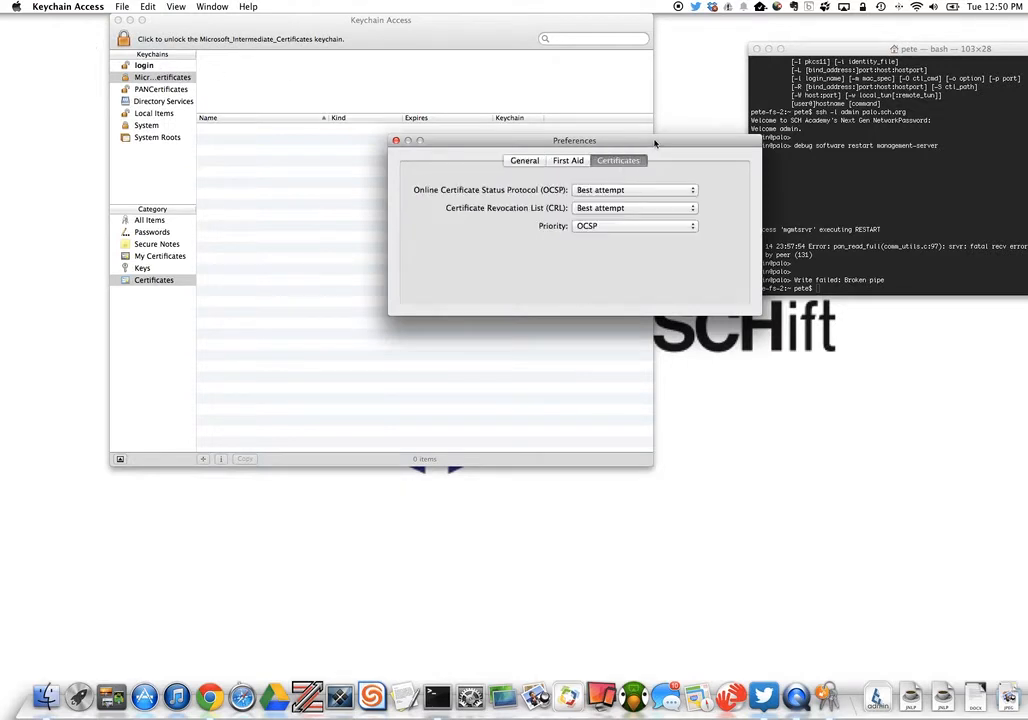
pyautogui.moveTo(652, 140); pyautogui.dragTo(374, 104)
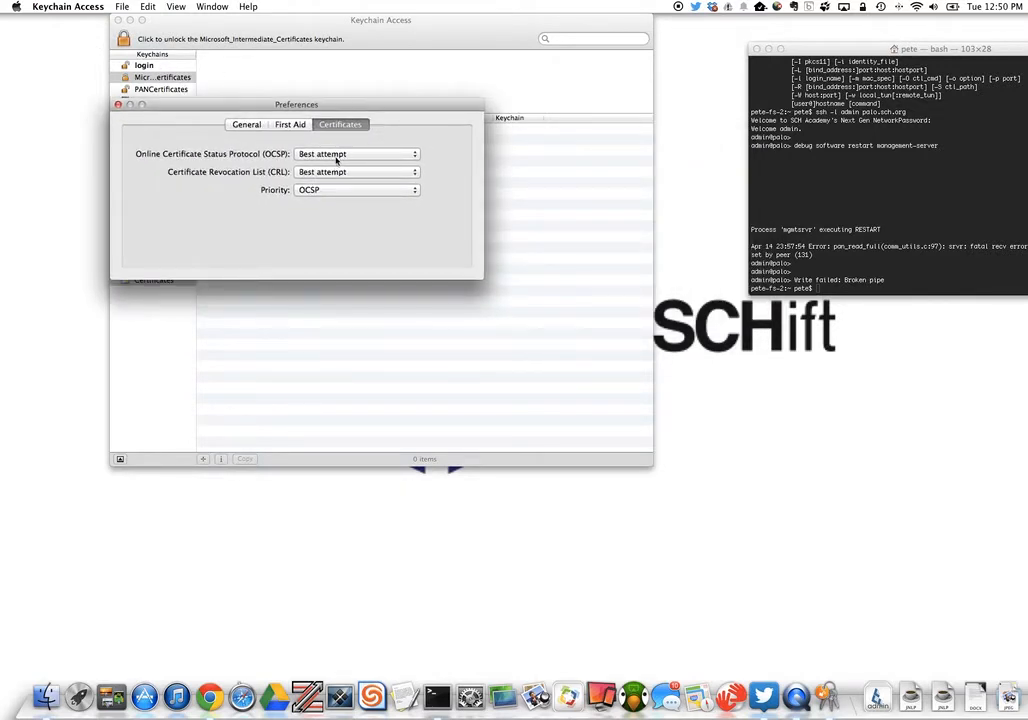
# Step: Set the Online Certificate Status Protocol (OCSP) preference to Require for all certificates
pyautogui.click(385, 154)
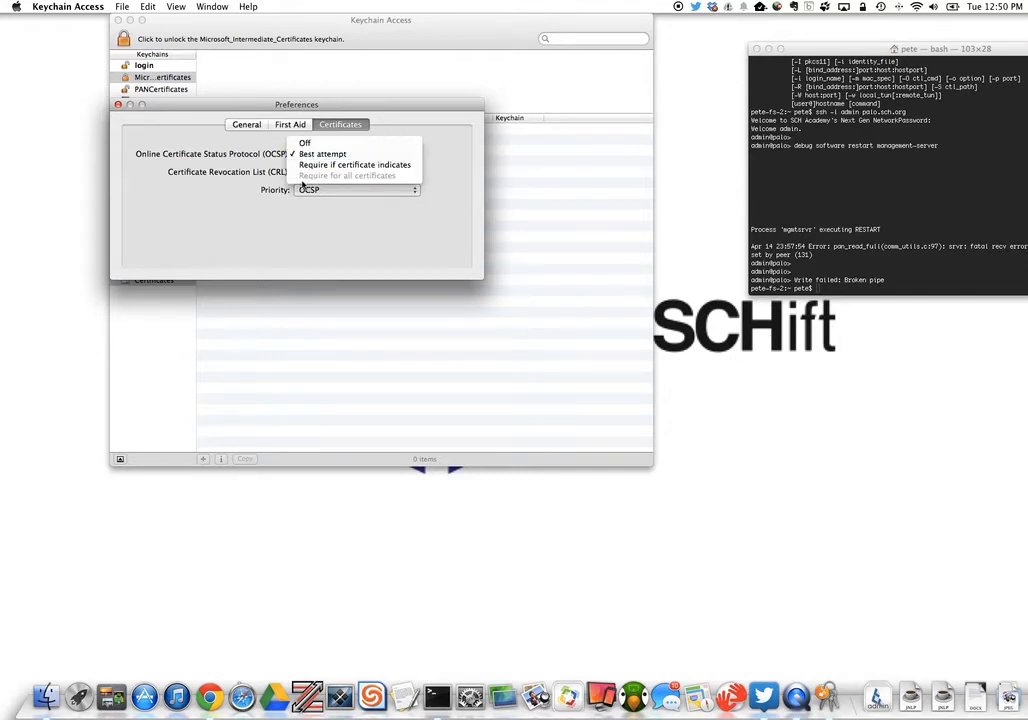
pyautogui.click(445, 166)
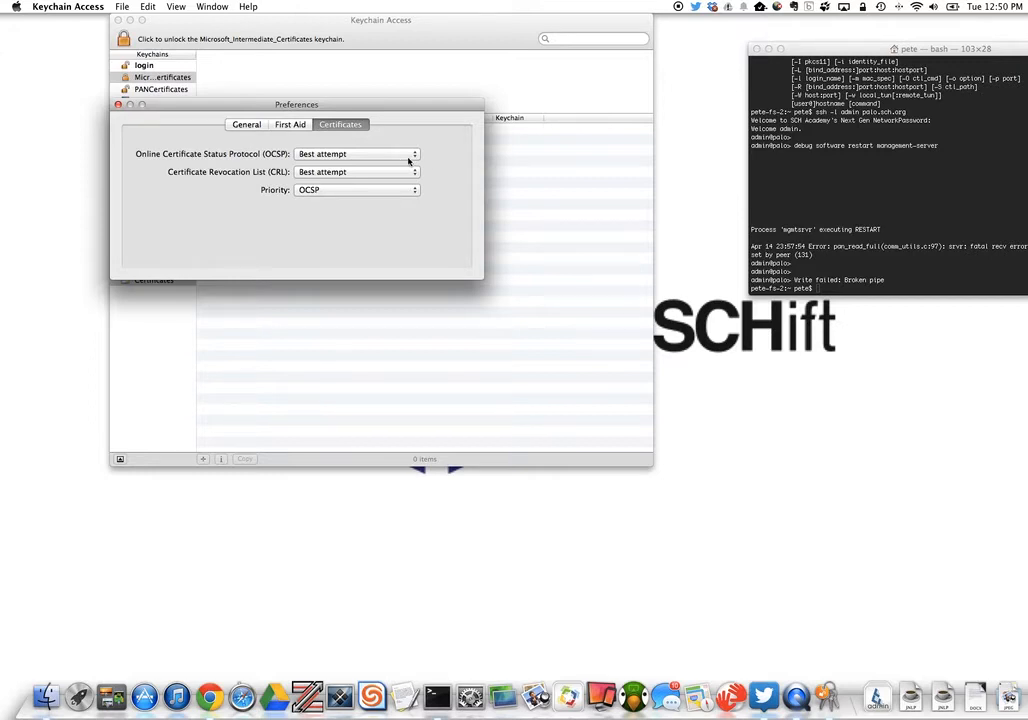
pyautogui.click(408, 157)
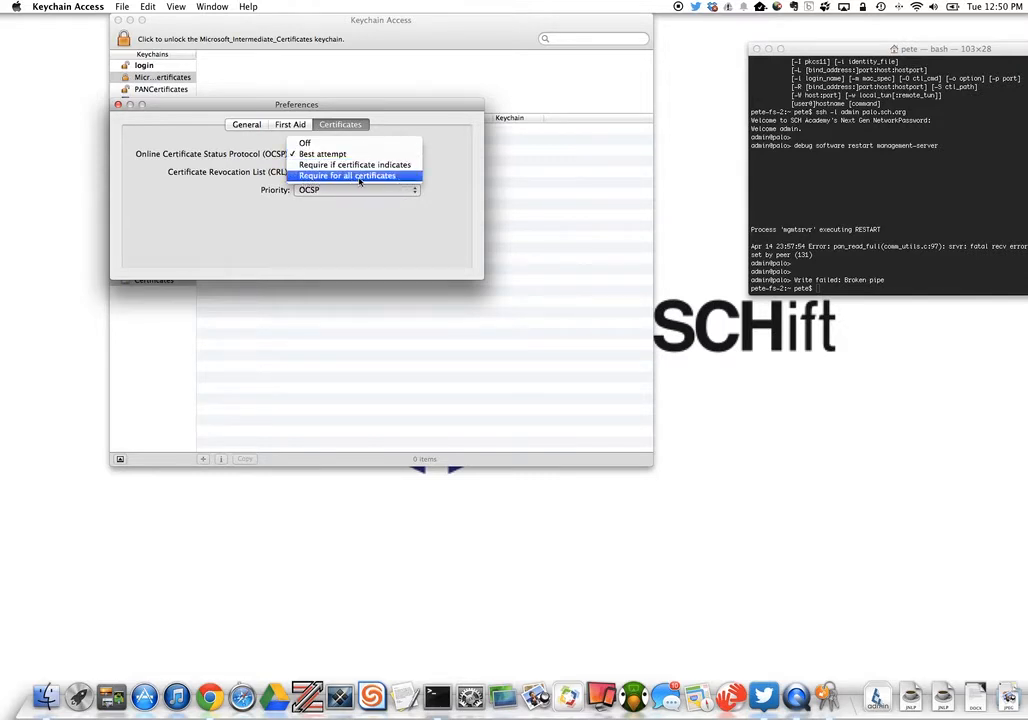
pyautogui.click(392, 176)
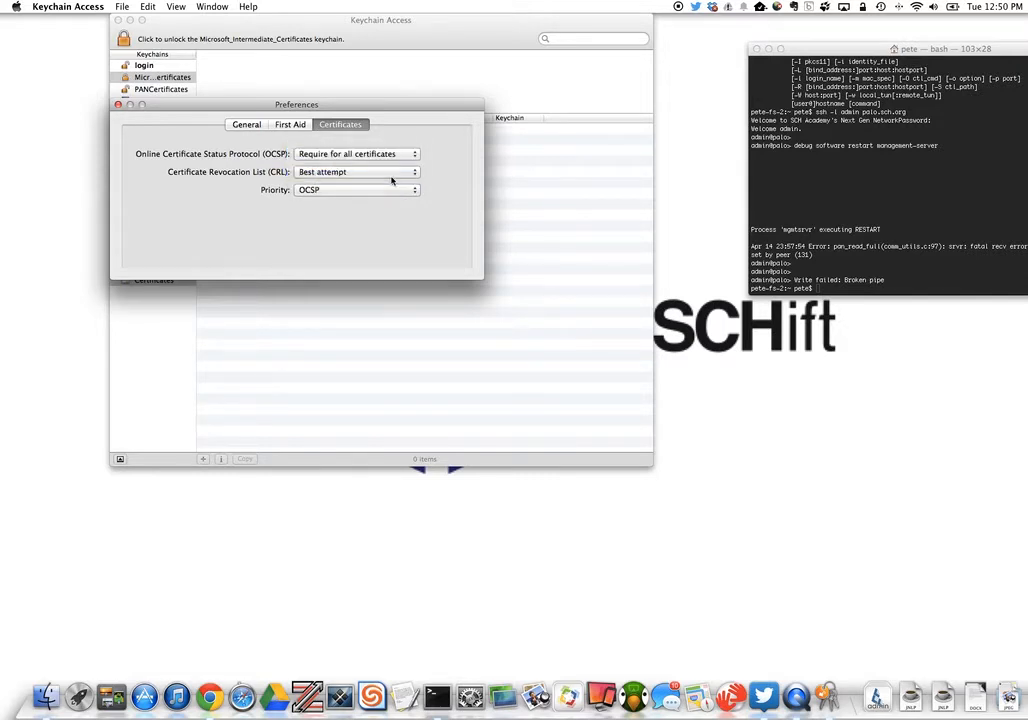
# Step: Set the Certificate Revocation List (CRL) preference to Require for all certificates
pyautogui.click(404, 171)
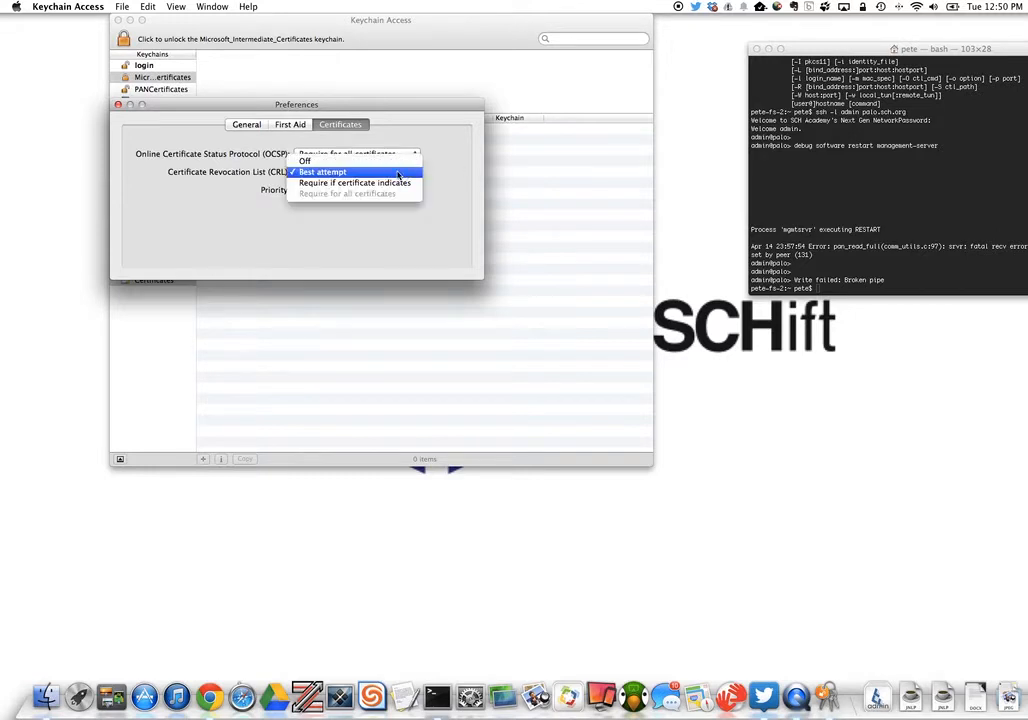
pyautogui.click(398, 174)
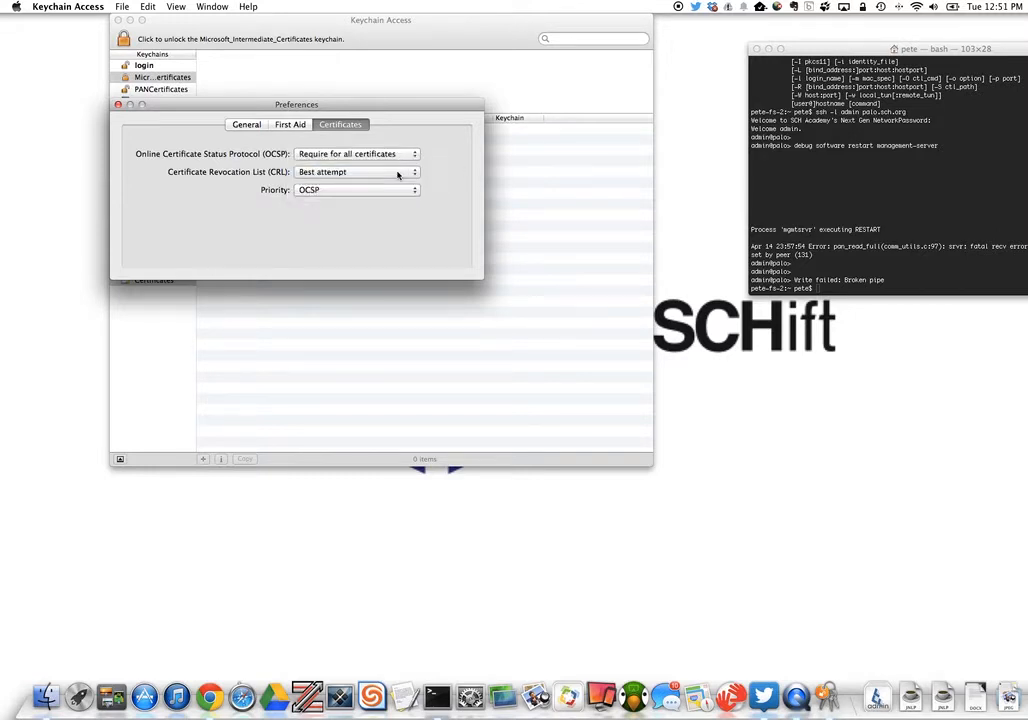
pyautogui.click(397, 174)
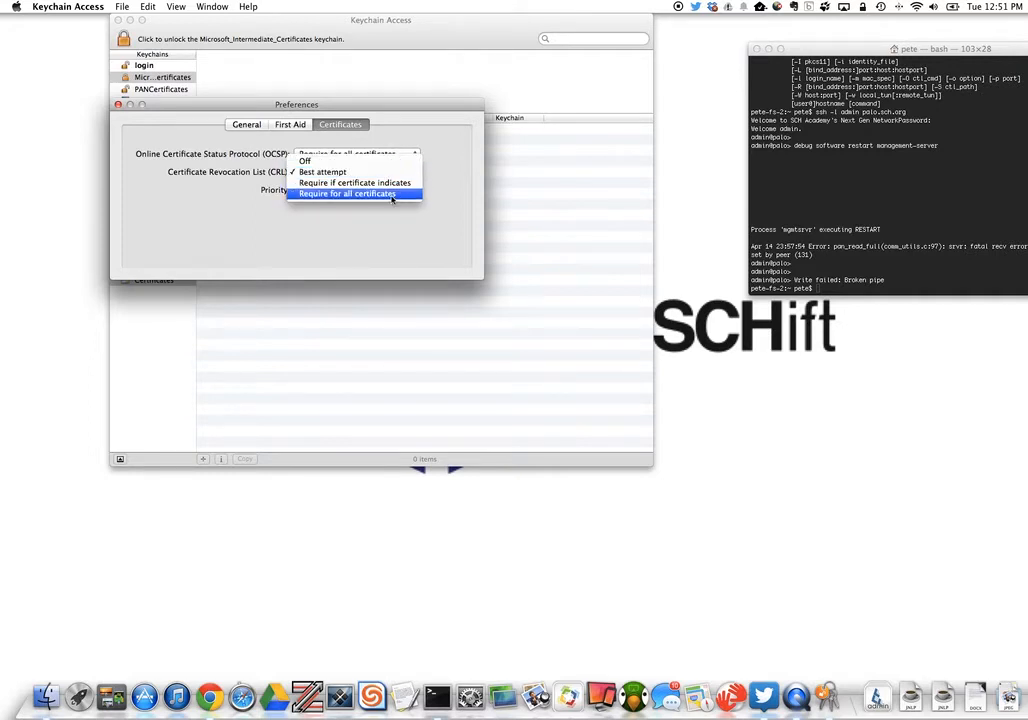
pyautogui.click(392, 195)
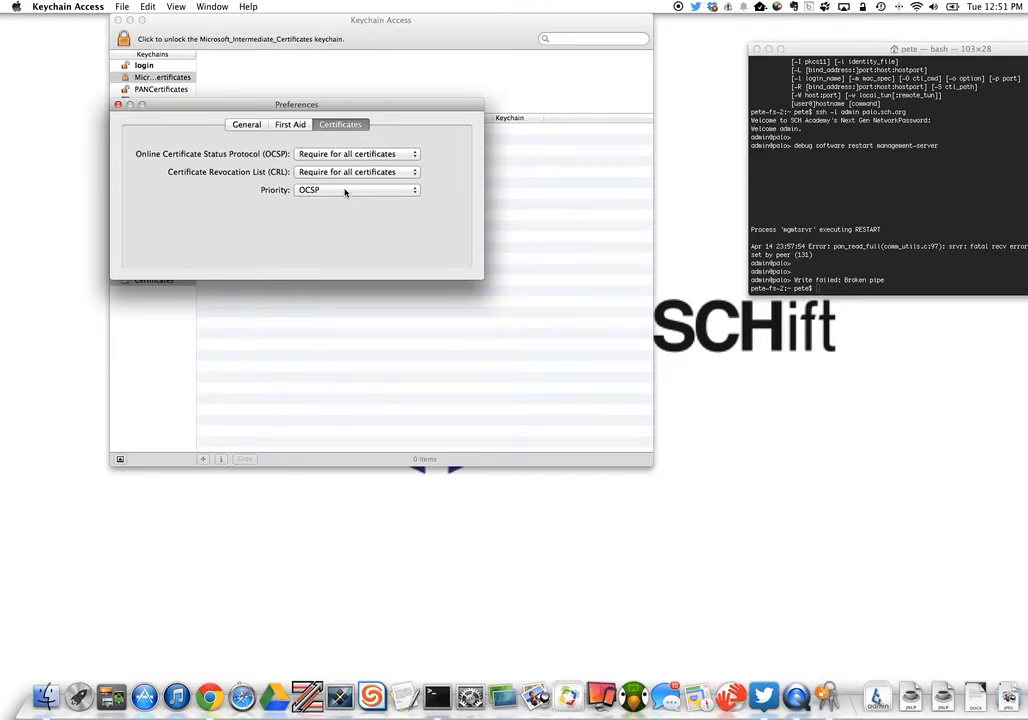
# Step: Keep OCSP as the certificate checking priority and quit Keychain Access
pyautogui.click(344, 193)
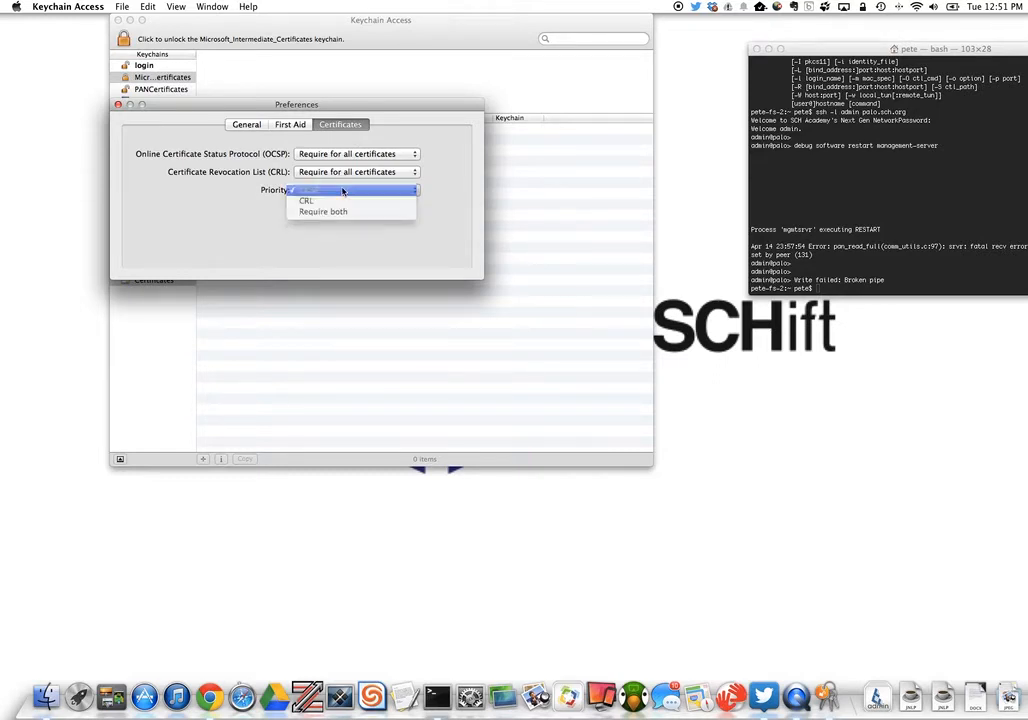
pyautogui.click(342, 190)
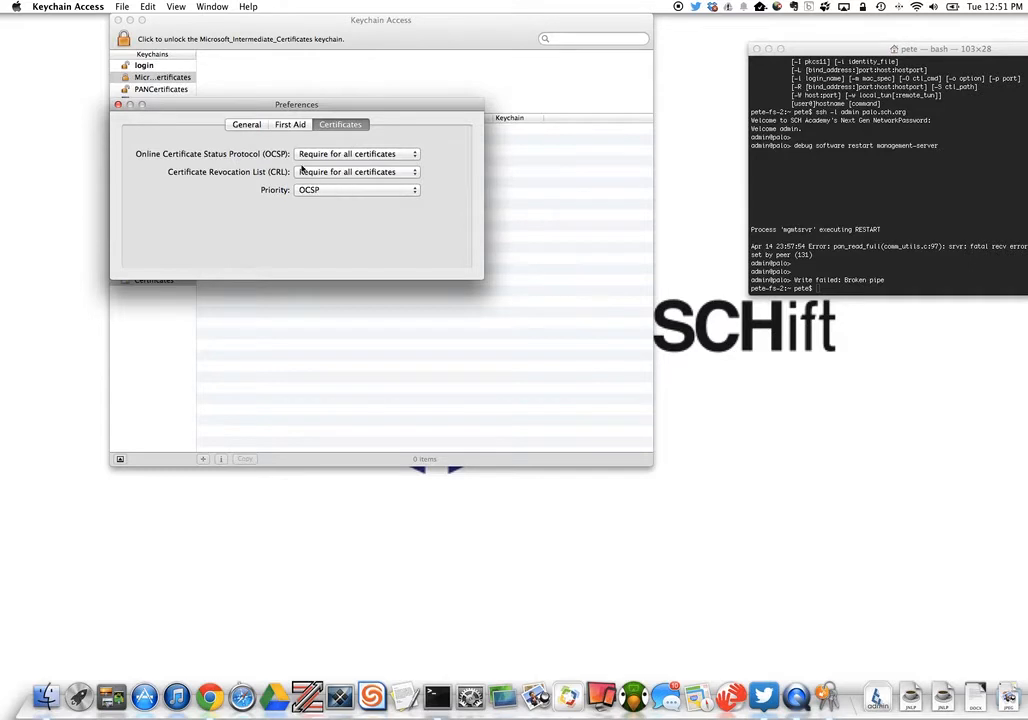
pyautogui.click(72, 8)
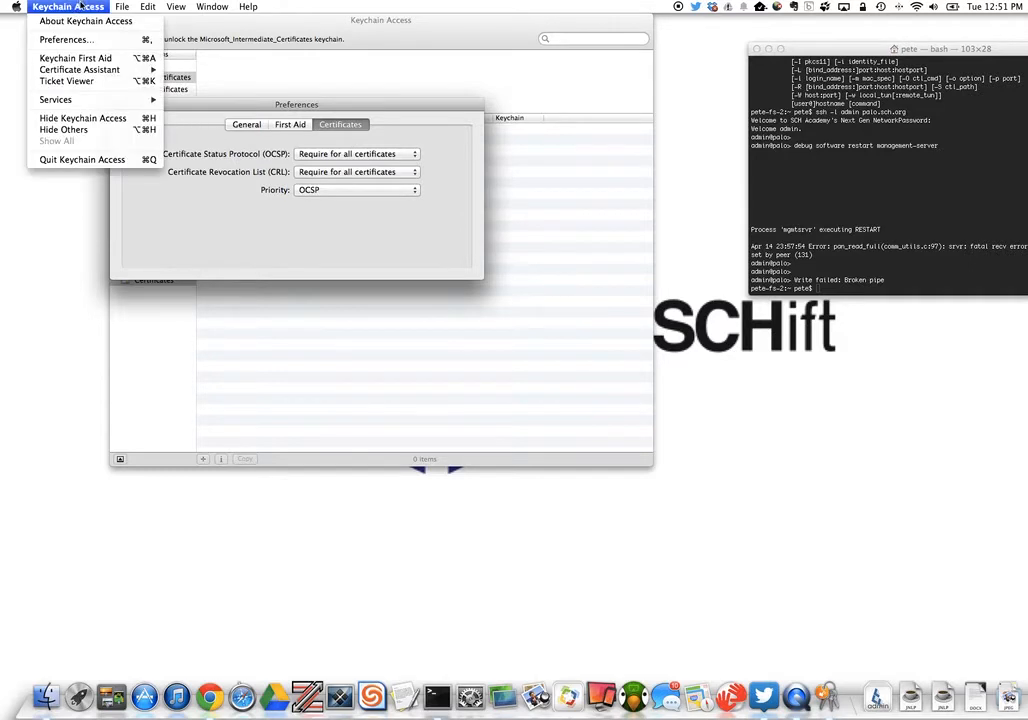
pyautogui.click(84, 160)
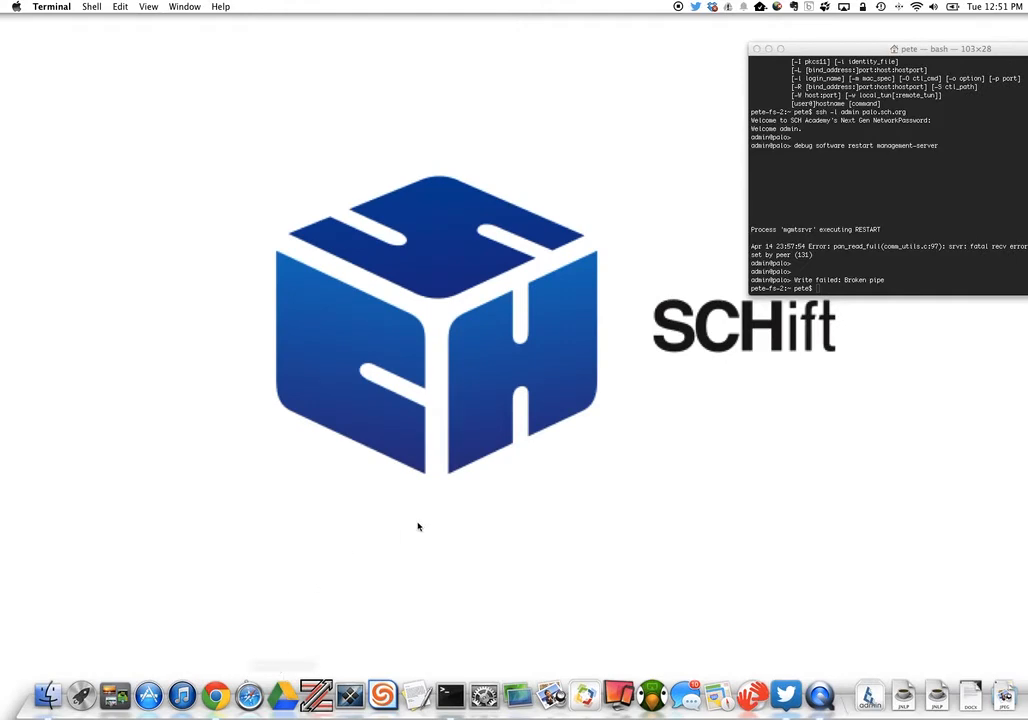
# Step: Search the Mac for "firefox" and open Firefox
pyautogui.press('super+space')
pyautogui.write('keychain')
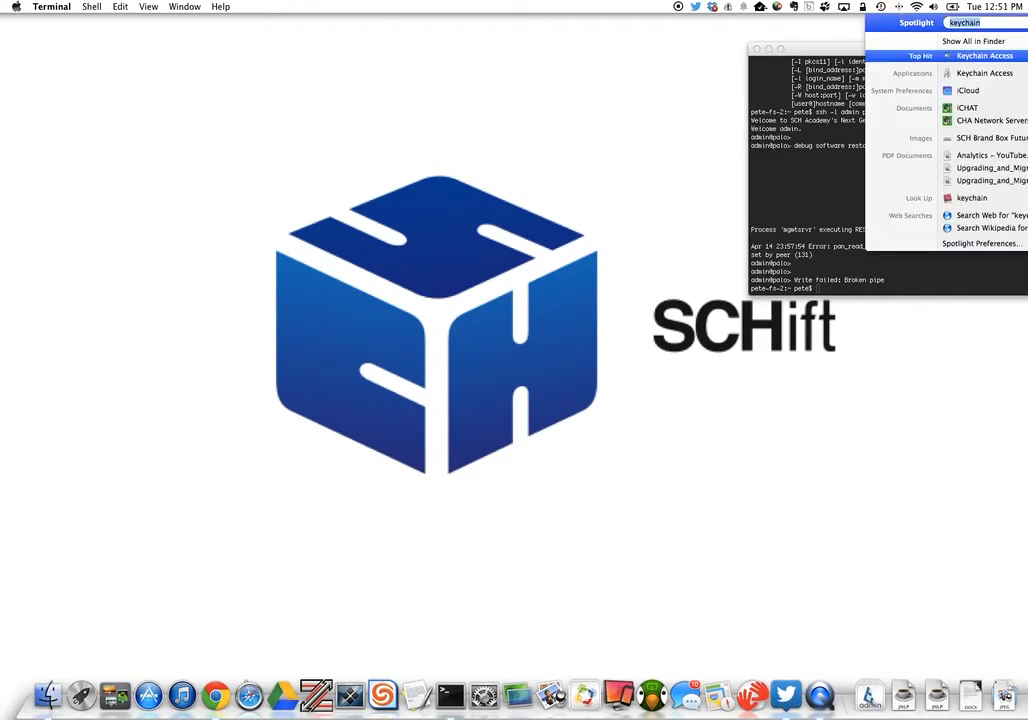
pyautogui.write('firefox')
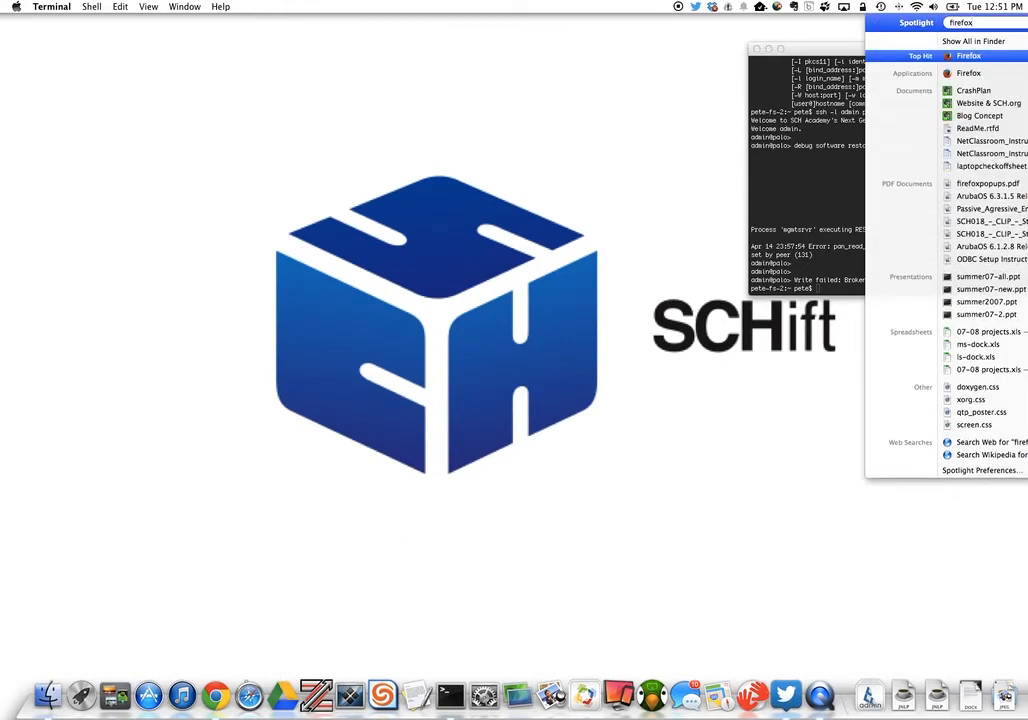
pyautogui.press('Return')
# Step: In Firefox's certificate preferences, accept validation with OCSP enabled and failed OCSP connections treated as invalid, and close the preferences
pyautogui.click(64, 6)
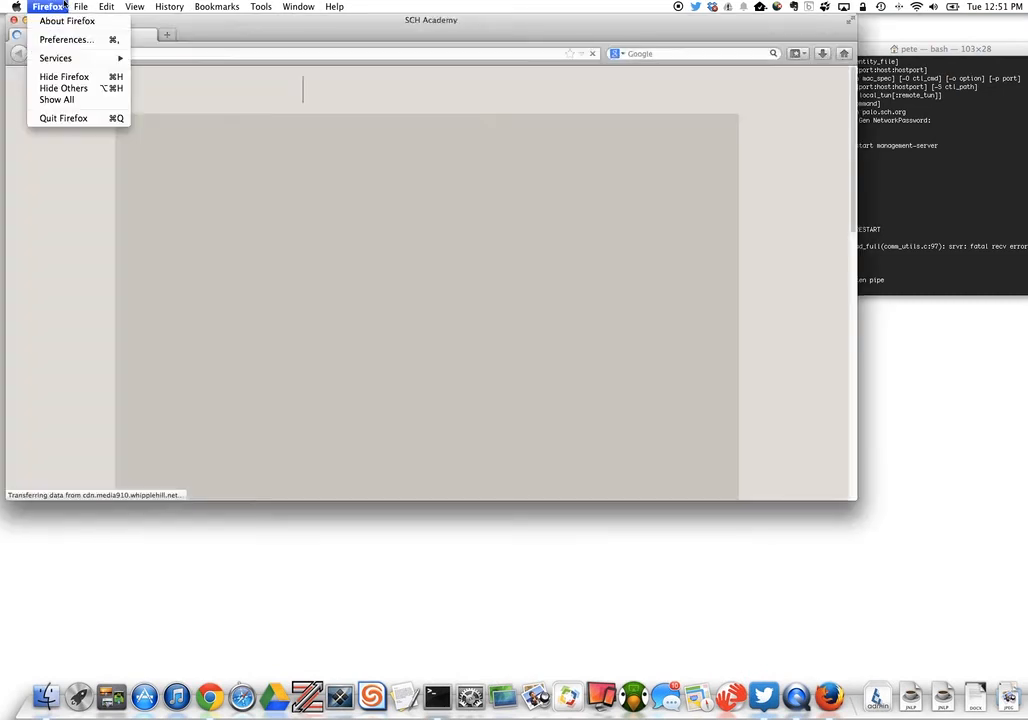
pyautogui.click(66, 39)
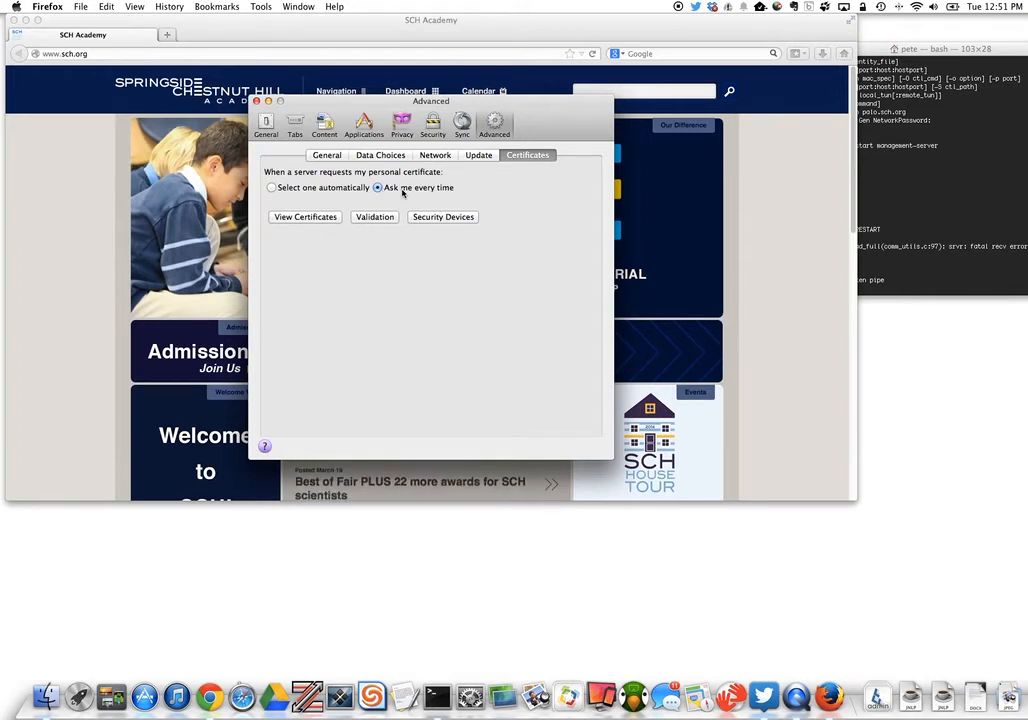
pyautogui.click(378, 220)
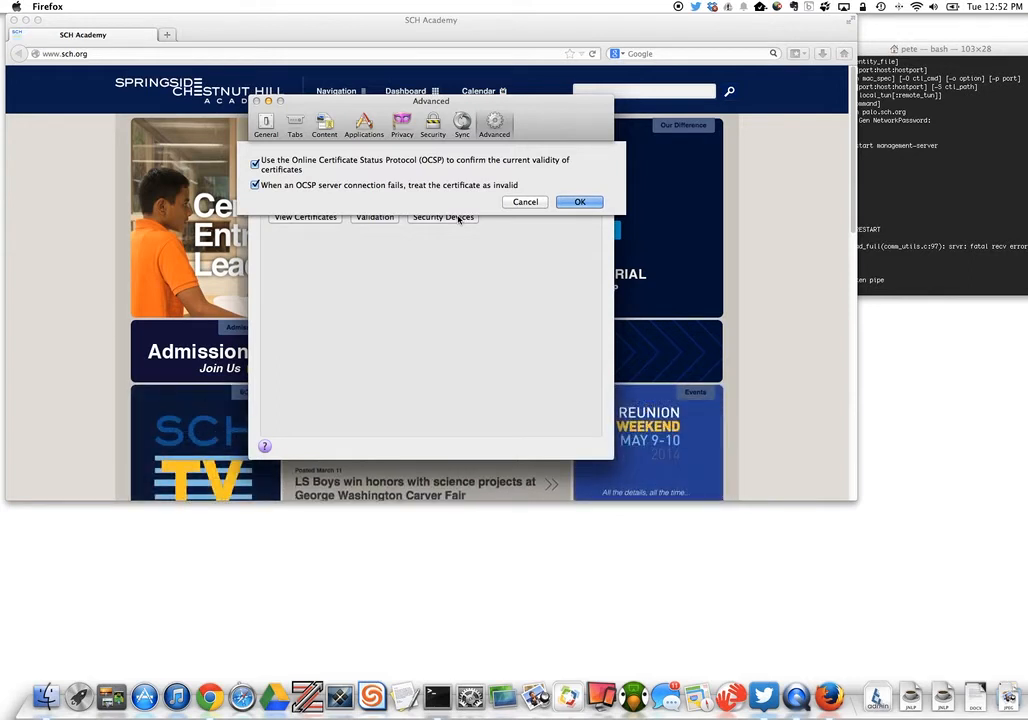
pyautogui.click(579, 202)
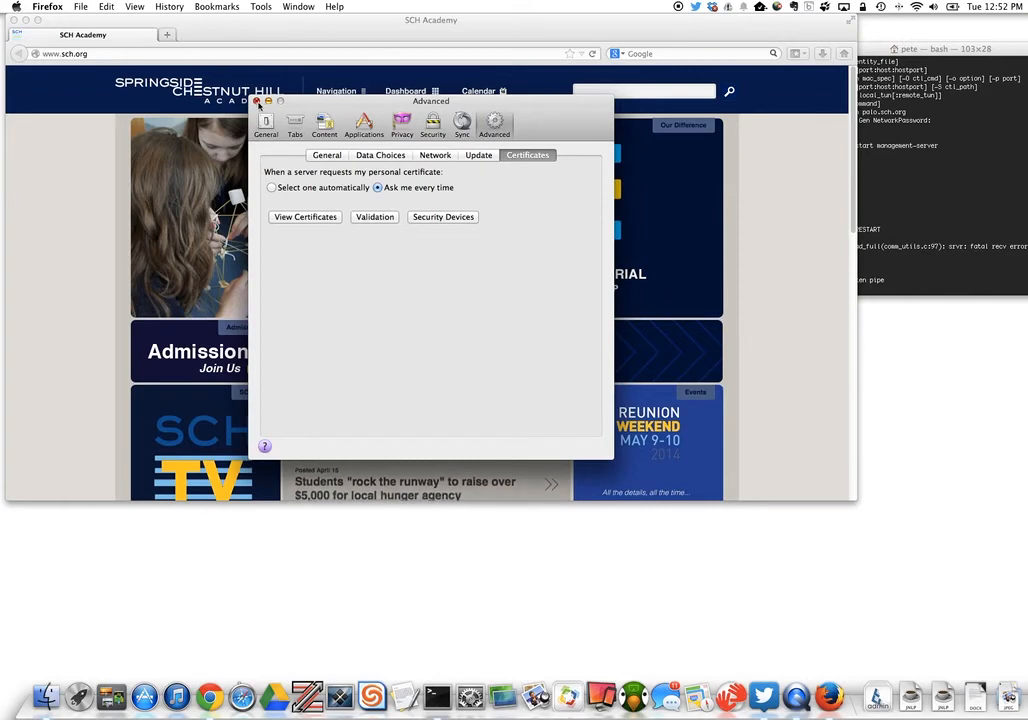
pyautogui.press('super+w')
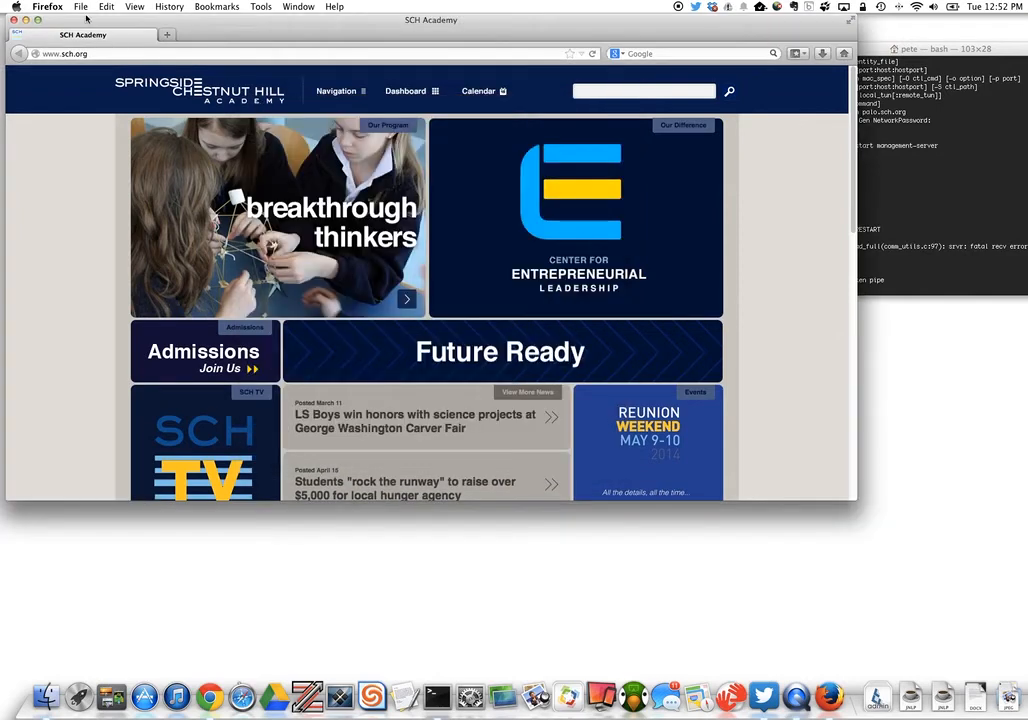
# Step: Minimize the browser window and quit Firefox
pyautogui.click(25, 20)
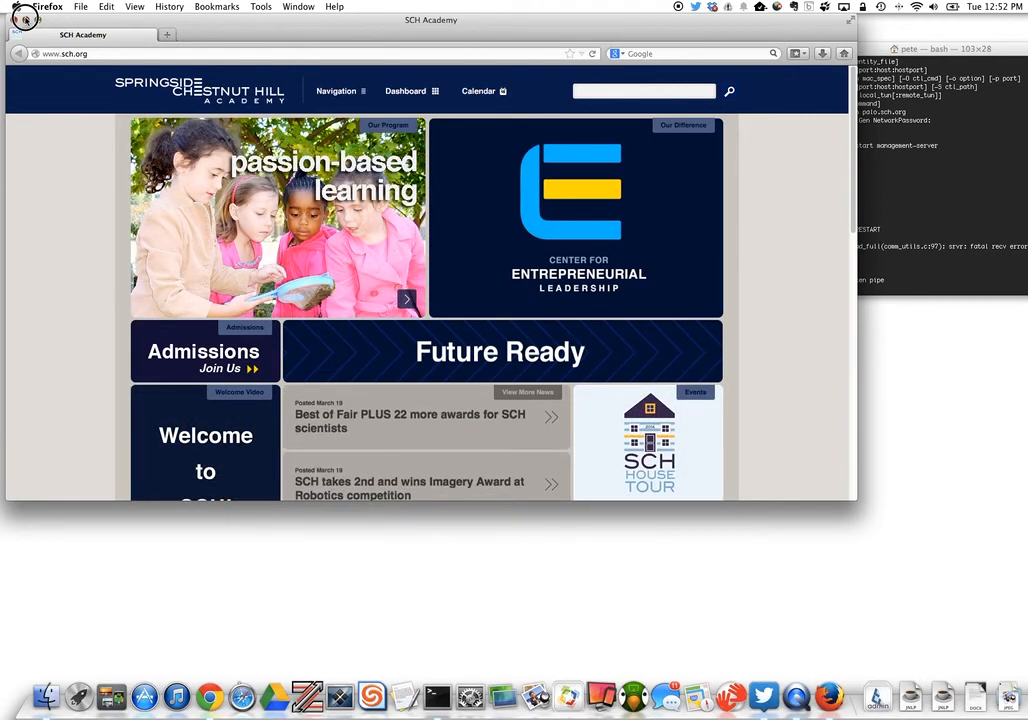
pyautogui.click(25, 20)
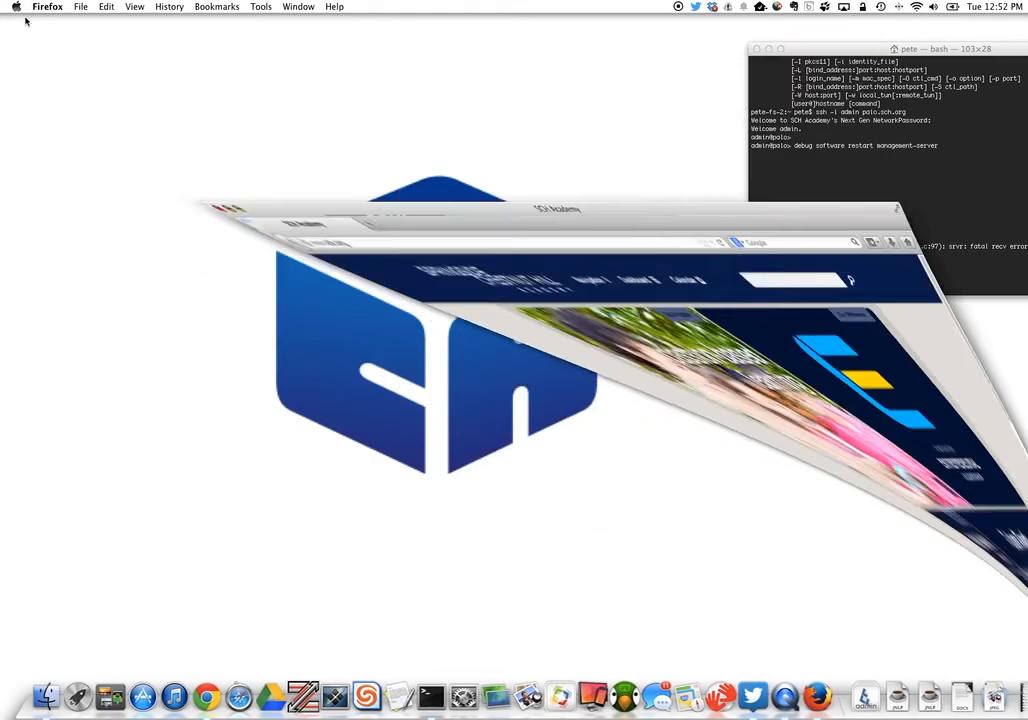
pyautogui.click(47, 6)
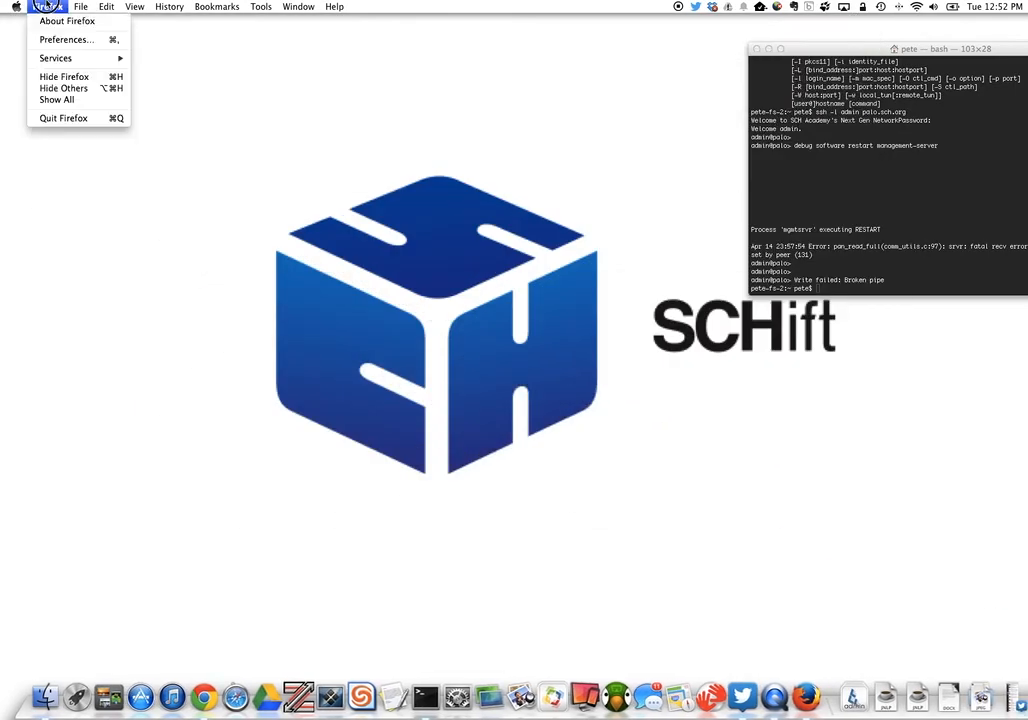
pyautogui.click(82, 120)
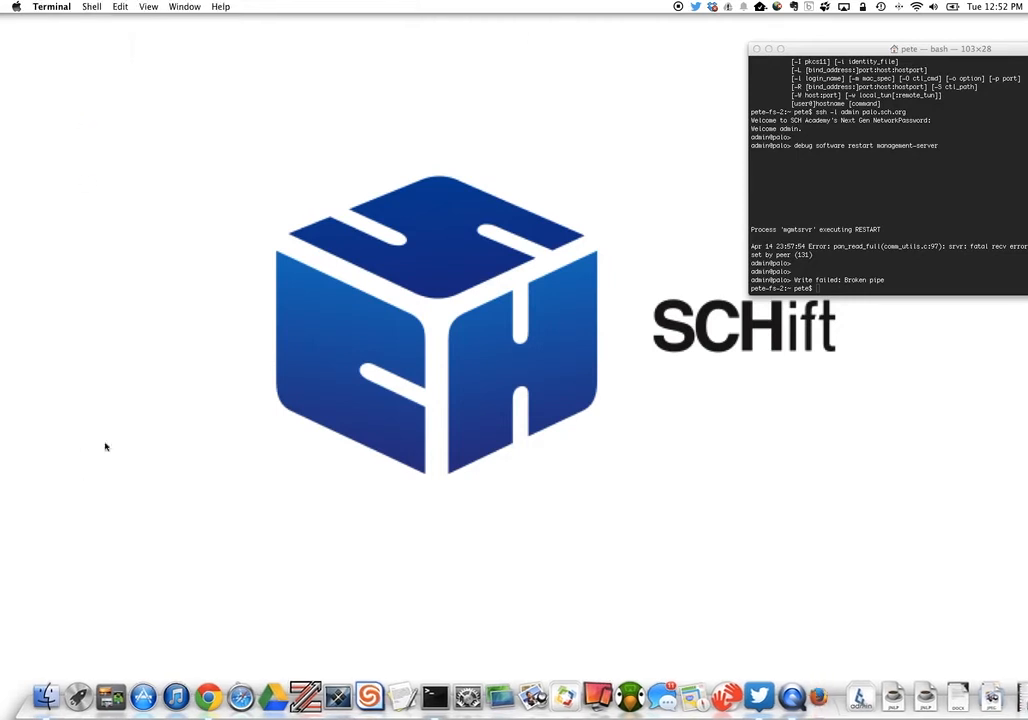